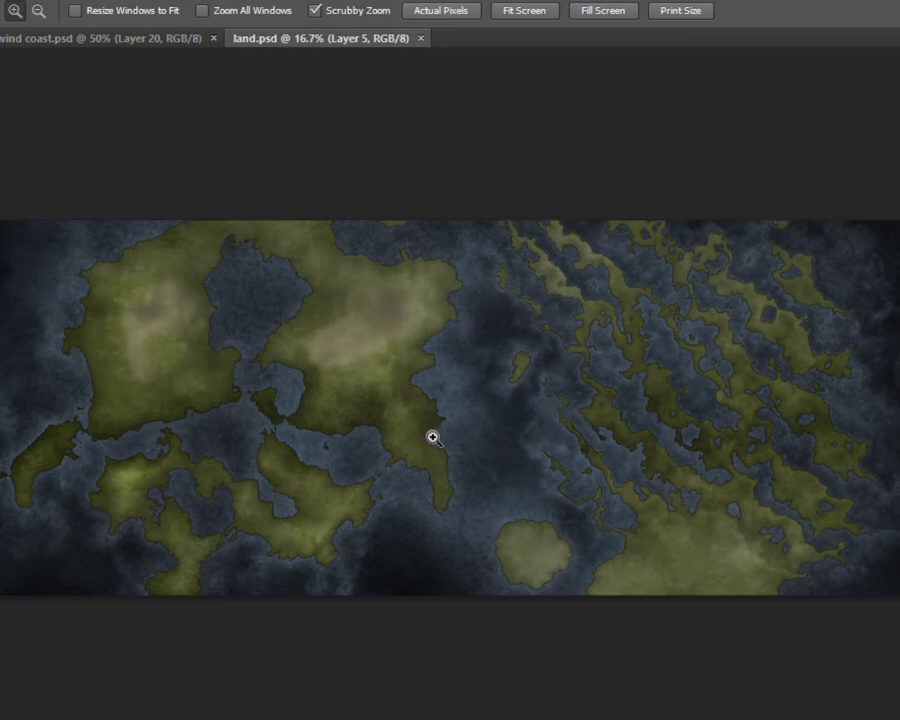
{"action": "left_click_drag", "start_coordinate": [295, 420], "coordinate": [374, 416]}
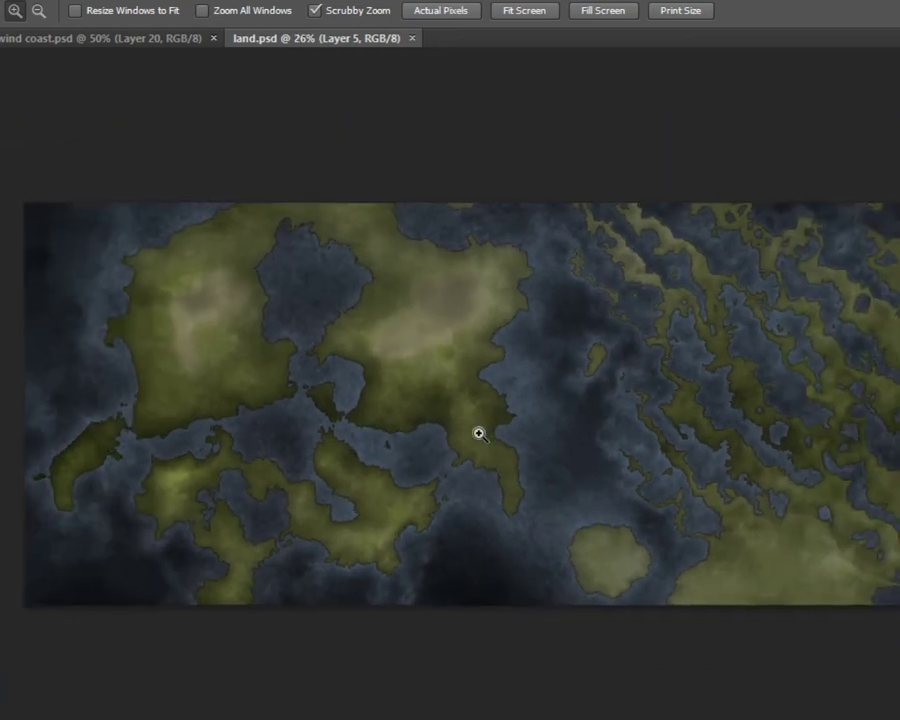
{"action": "mouse_move", "coordinate": [479, 433]}
{"action": "left_mouse_down"}
{"action": "mouse_move", "coordinate": [279, 424]}
{"action": "mouse_move", "coordinate": [237, 398]}
{"action": "mouse_move", "coordinate": [338, 426]}
{"action": "mouse_move", "coordinate": [486, 426]}
{"action": "left_mouse_up"}
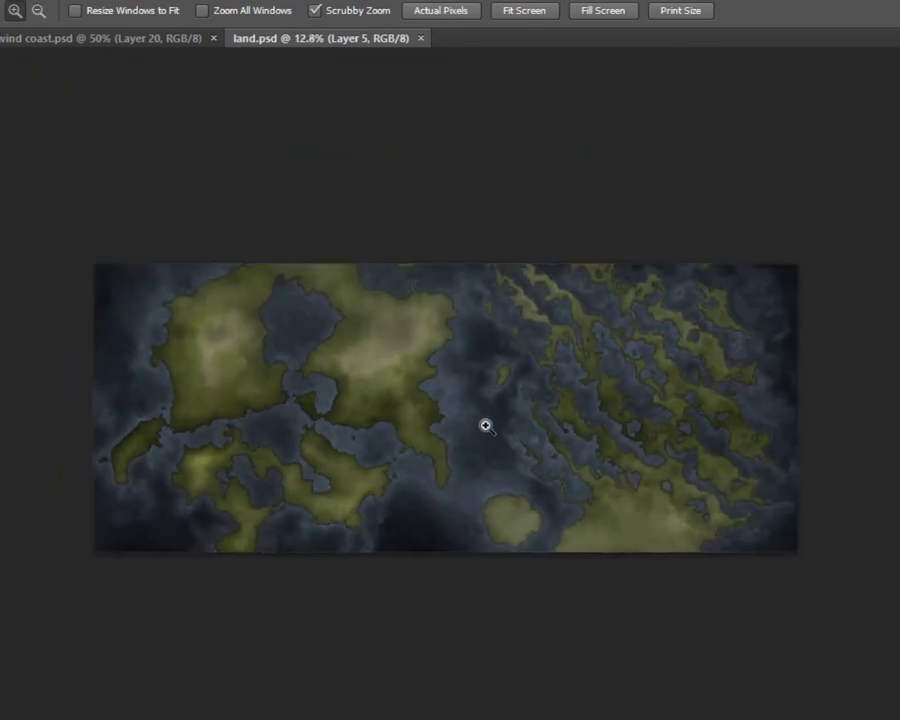
{"action": "left_click_drag", "start_coordinate": [558, 456], "coordinate": [638, 452]}
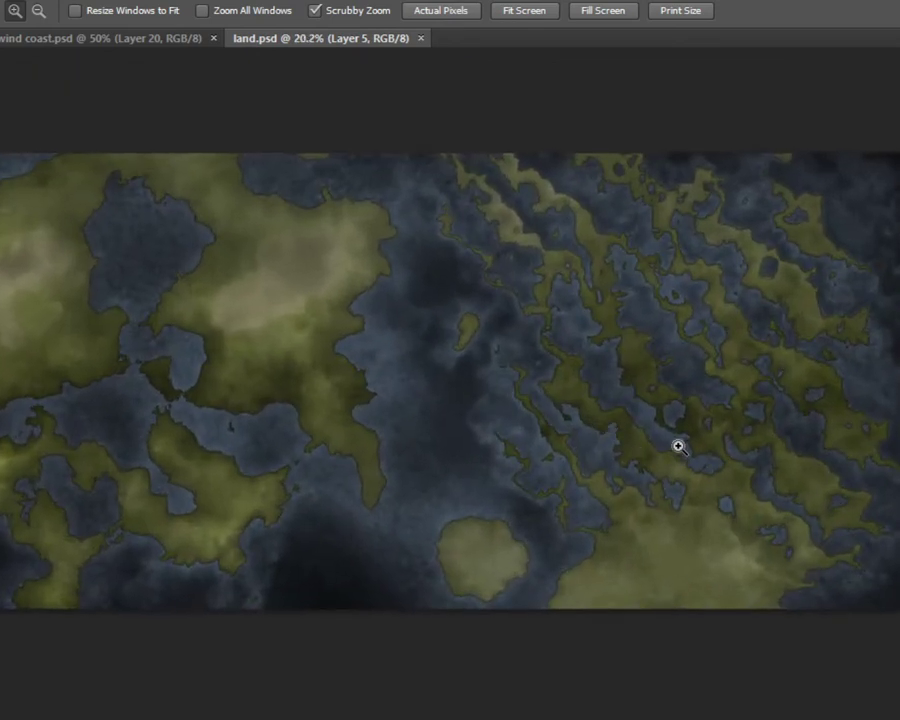
{"action": "left_click_drag", "start_coordinate": [670, 452], "coordinate": [557, 455]}
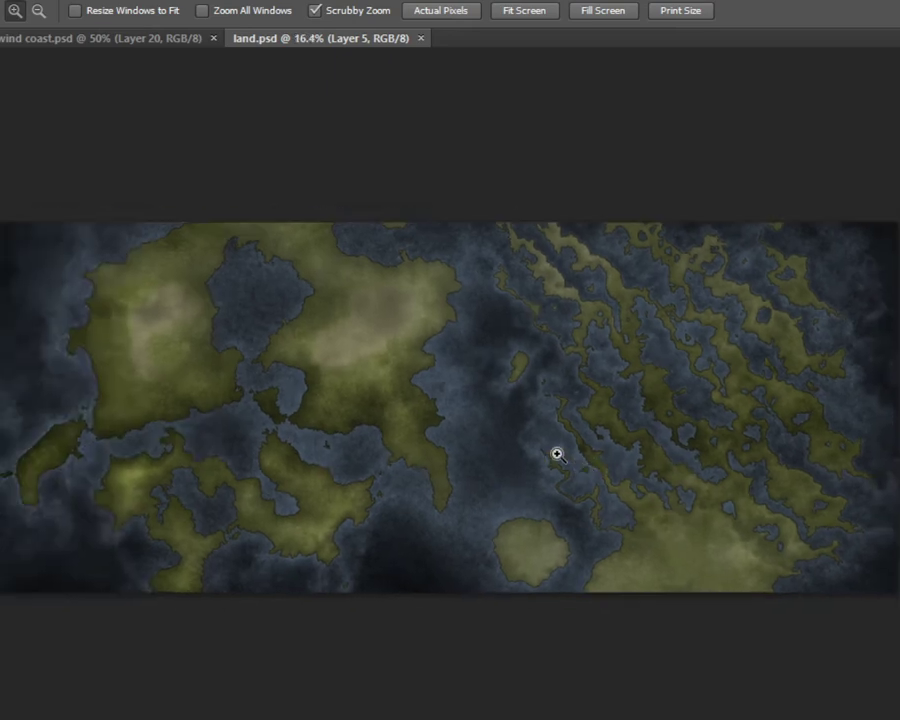
{"action": "left_click_drag", "start_coordinate": [492, 466], "coordinate": [268, 539]}
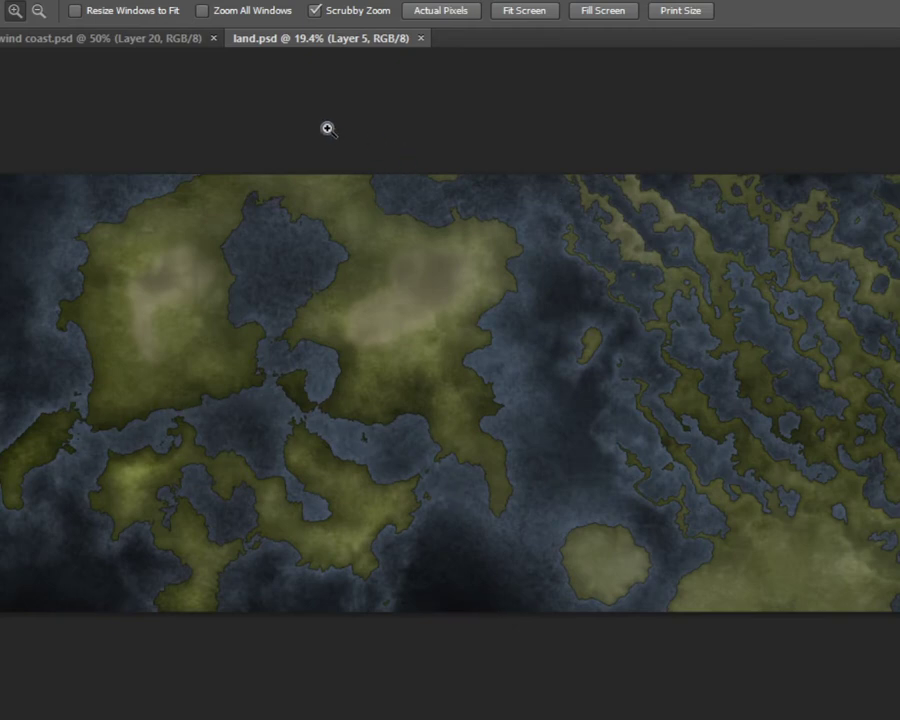
{"action": "left_click_drag", "start_coordinate": [352, 464], "coordinate": [730, 462]}
{"action": "left_click_drag", "start_coordinate": [142, 244], "coordinate": [733, 487]}
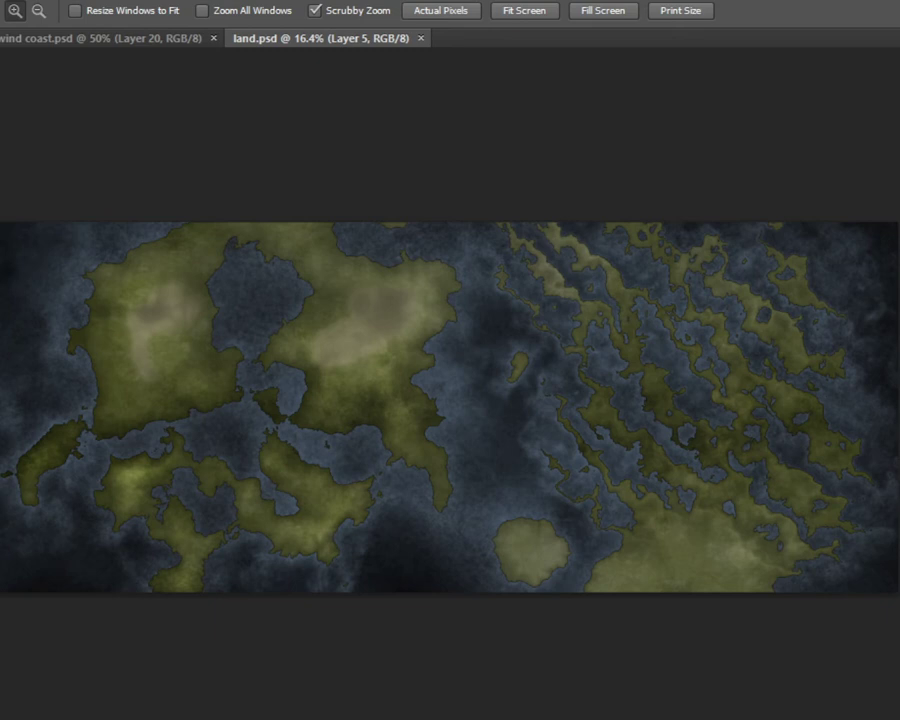
{"action": "left_click", "coordinate": [788, 390]}
{"action": "left_click", "coordinate": [760, 440]}
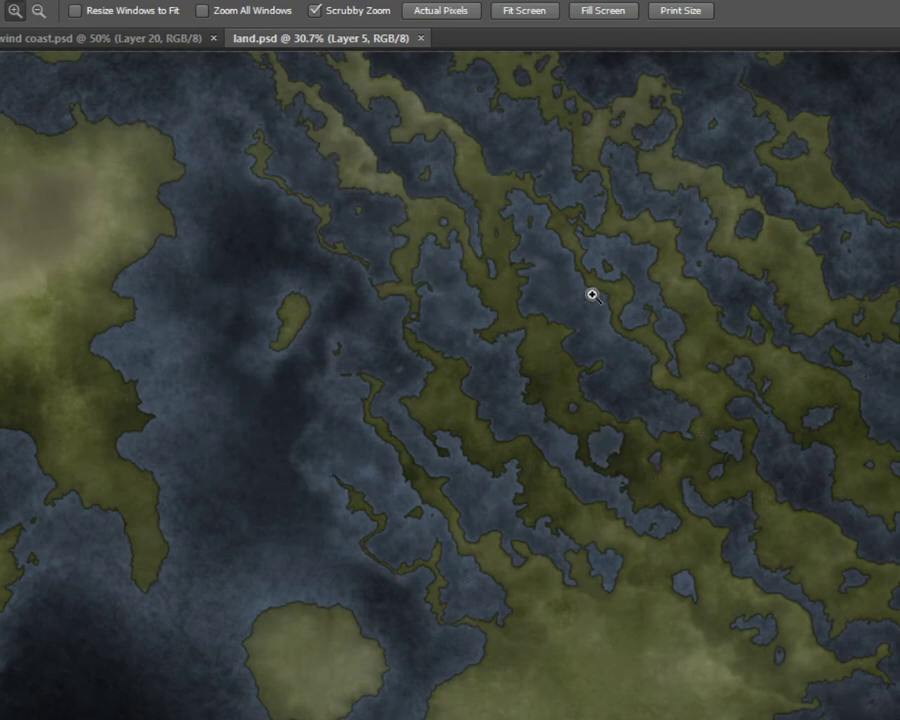
{"action": "left_click", "coordinate": [652, 278], "text": "alt"}
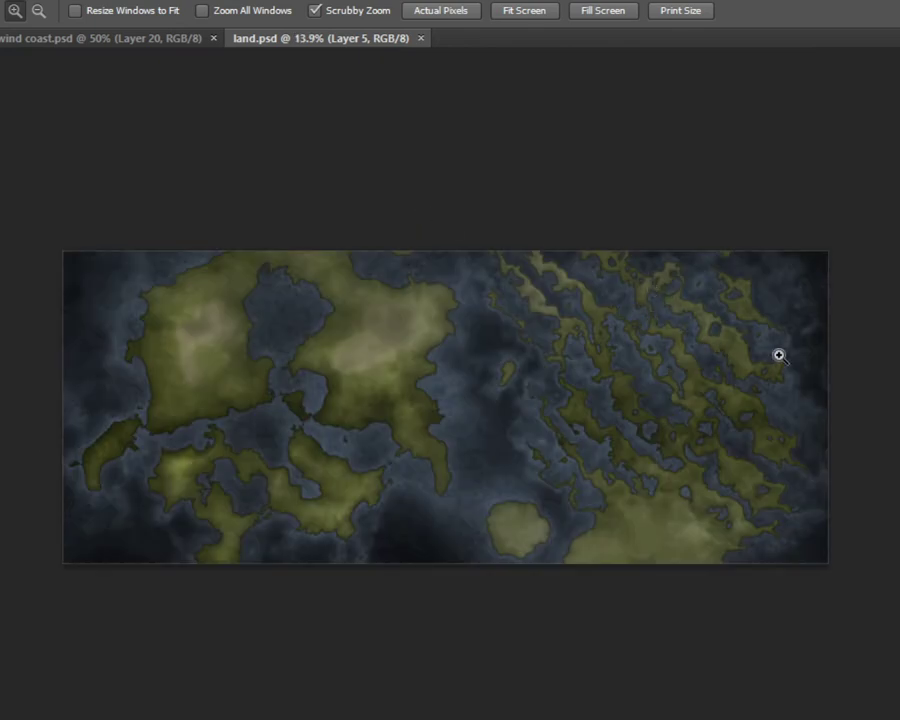
{"action": "left_click_drag", "start_coordinate": [777, 354], "coordinate": [810, 331]}
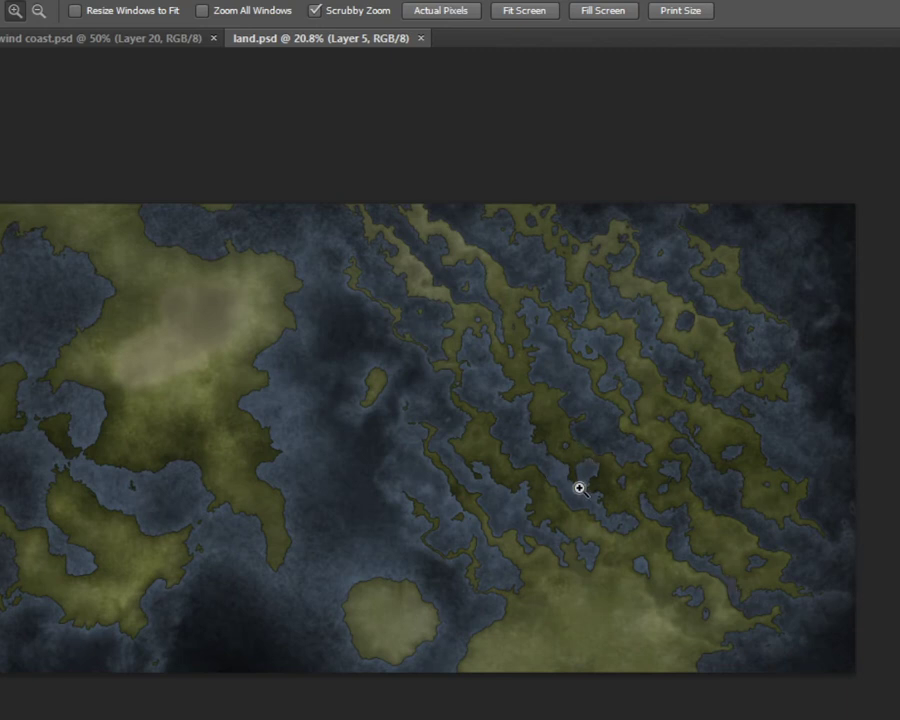
{"action": "left_click_drag", "start_coordinate": [603, 504], "coordinate": [613, 500]}
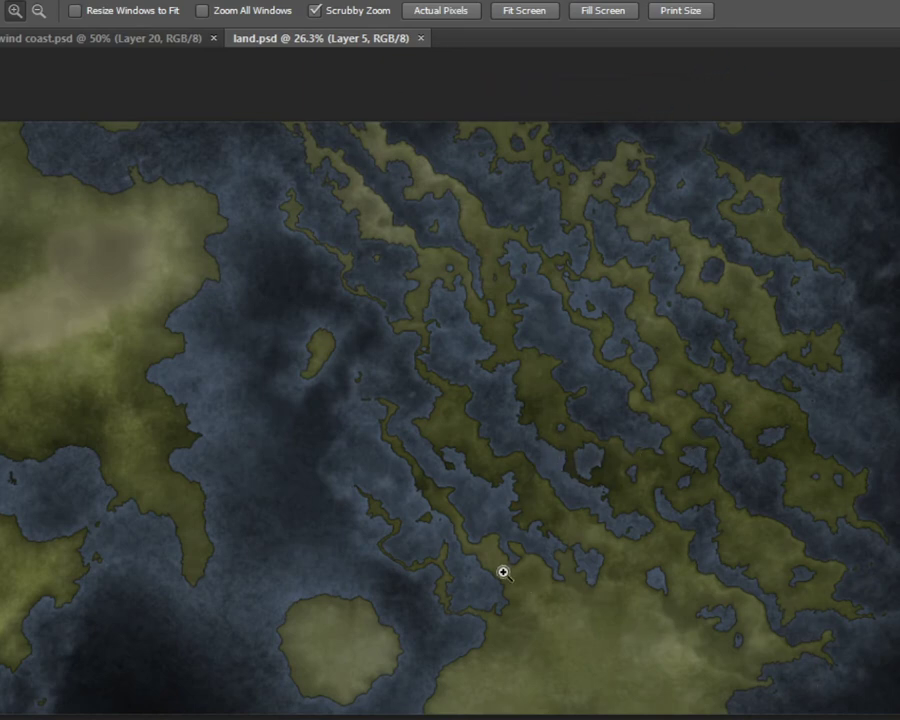
{"action": "left_click_drag", "start_coordinate": [677, 524], "coordinate": [673, 410]}
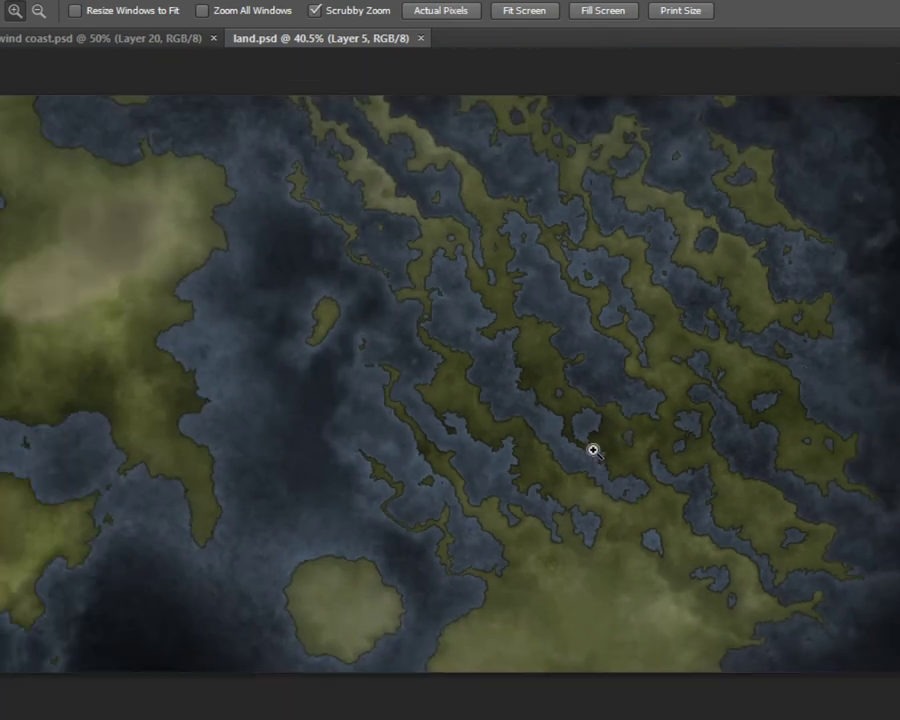
{"action": "left_click_drag", "start_coordinate": [593, 450], "coordinate": [619, 456]}
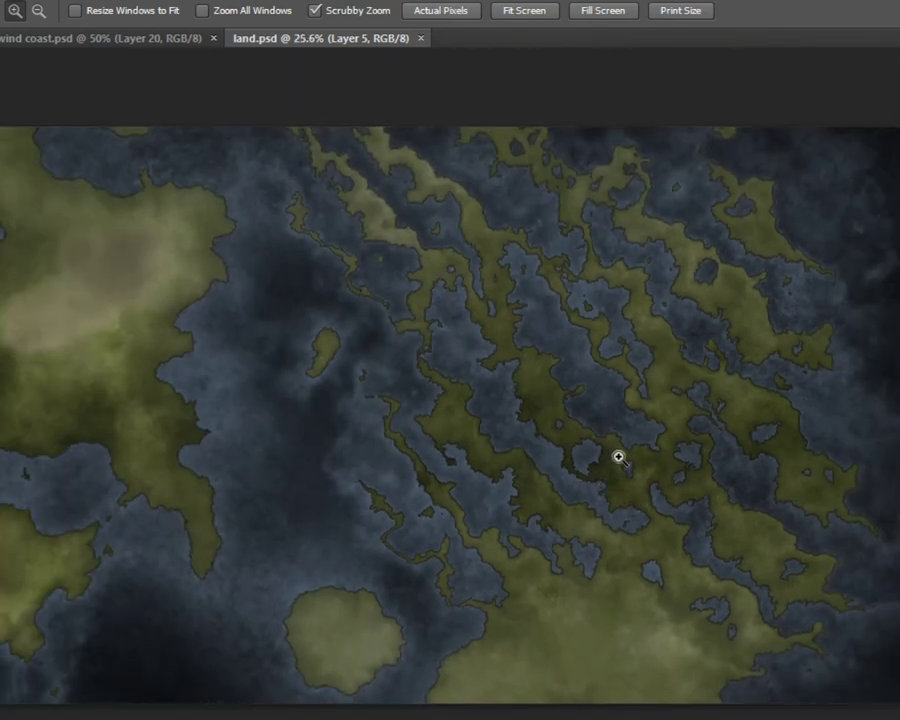
{"action": "left_click_drag", "start_coordinate": [619, 456], "coordinate": [687, 363]}
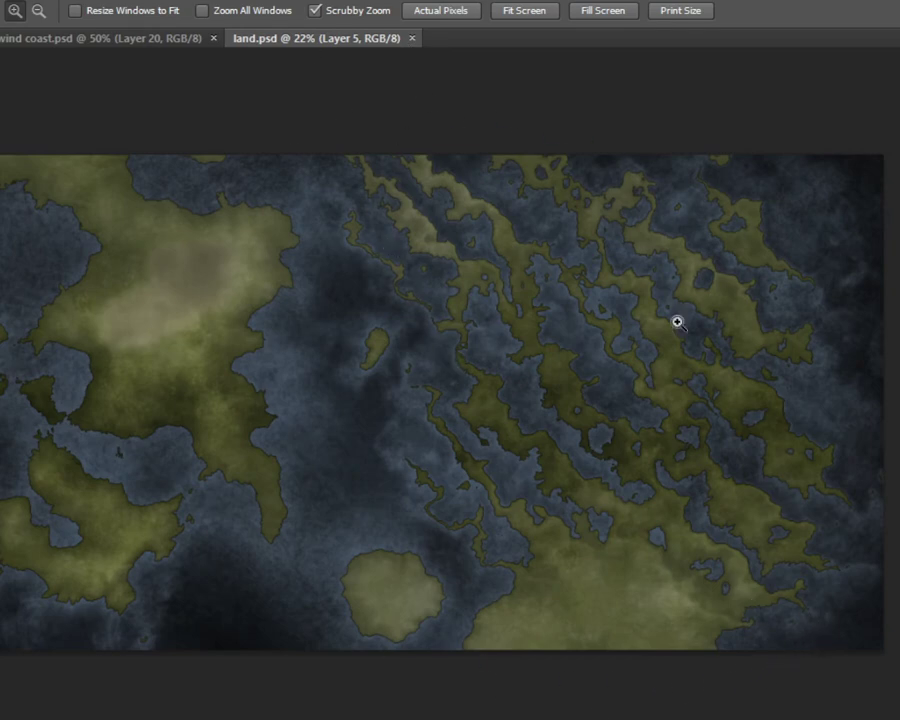
{"action": "scroll", "coordinate": [647, 316], "scroll_direction": "down", "scroll_amount": 3}
{"action": "scroll", "coordinate": [350, 370], "scroll_direction": "up", "scroll_amount": 3}
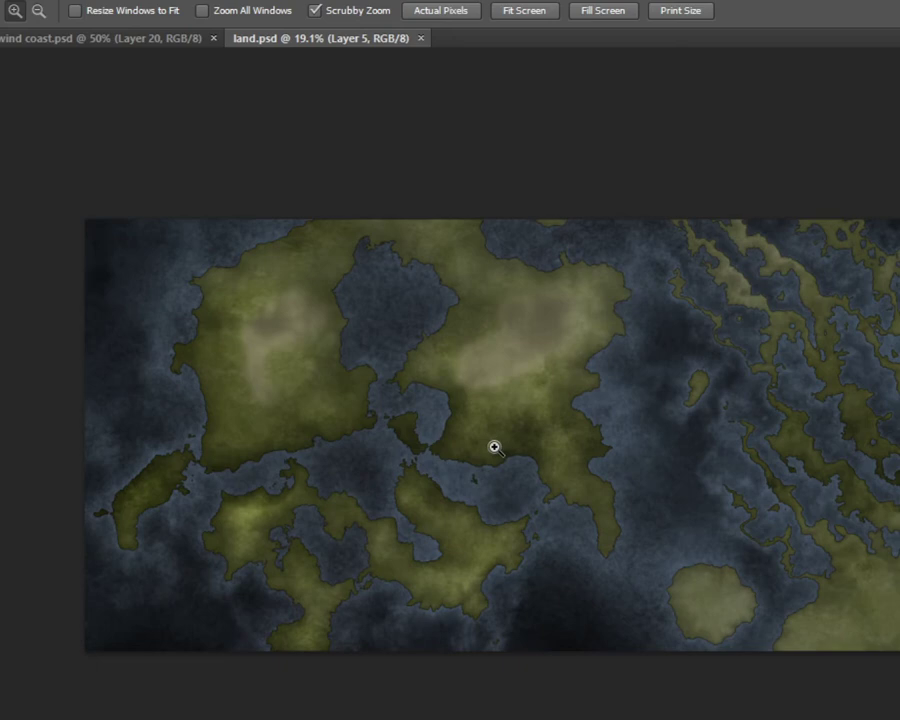
{"action": "left_click_drag", "start_coordinate": [408, 557], "coordinate": [269, 613]}
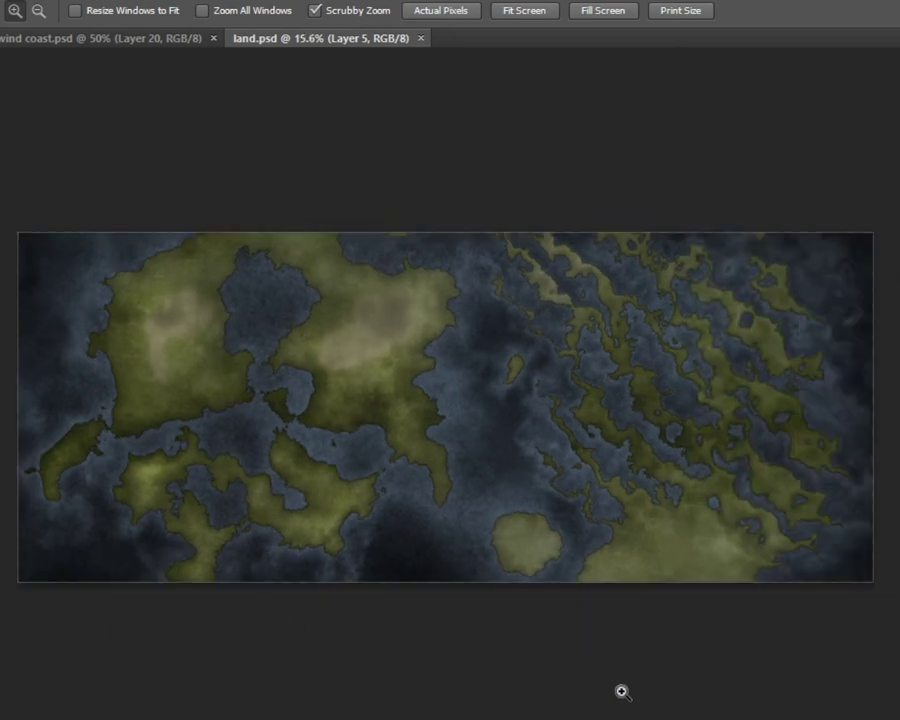
{"action": "left_click_drag", "start_coordinate": [199, 500], "coordinate": [323, 149]}
{"action": "left_click_drag", "start_coordinate": [200, 195], "coordinate": [247, 460]}
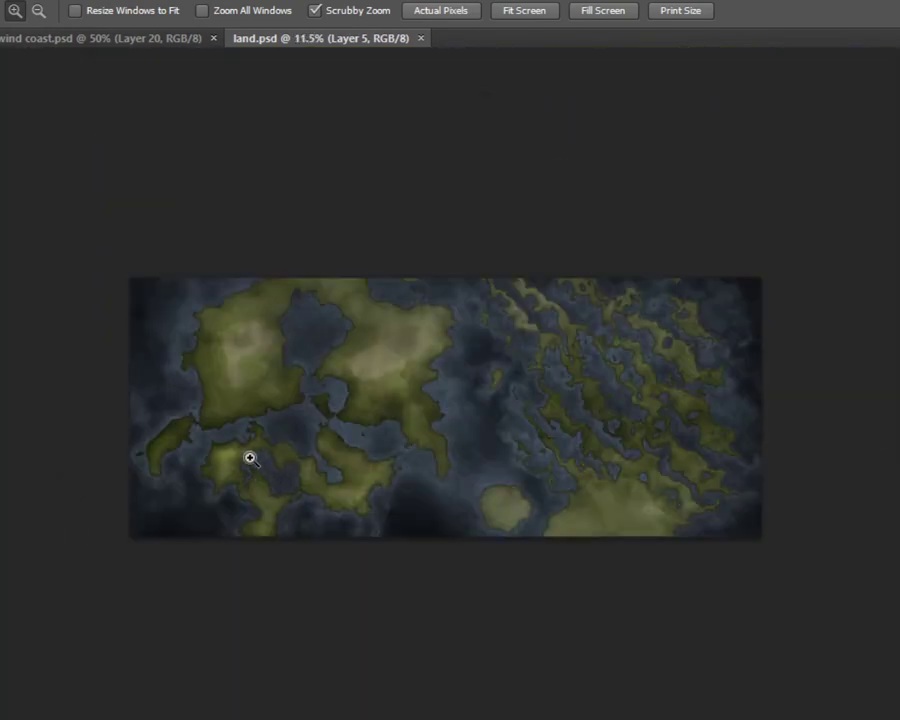
{"action": "left_click_drag", "start_coordinate": [183, 358], "coordinate": [338, 442]}
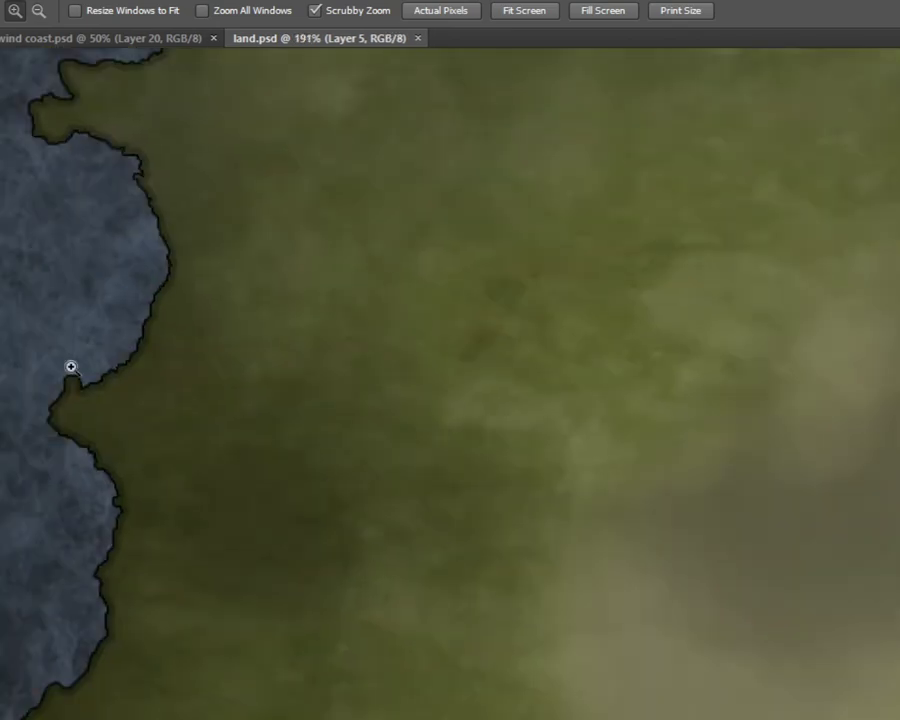
{"action": "left_click_drag", "start_coordinate": [284, 388], "coordinate": [102, 494]}
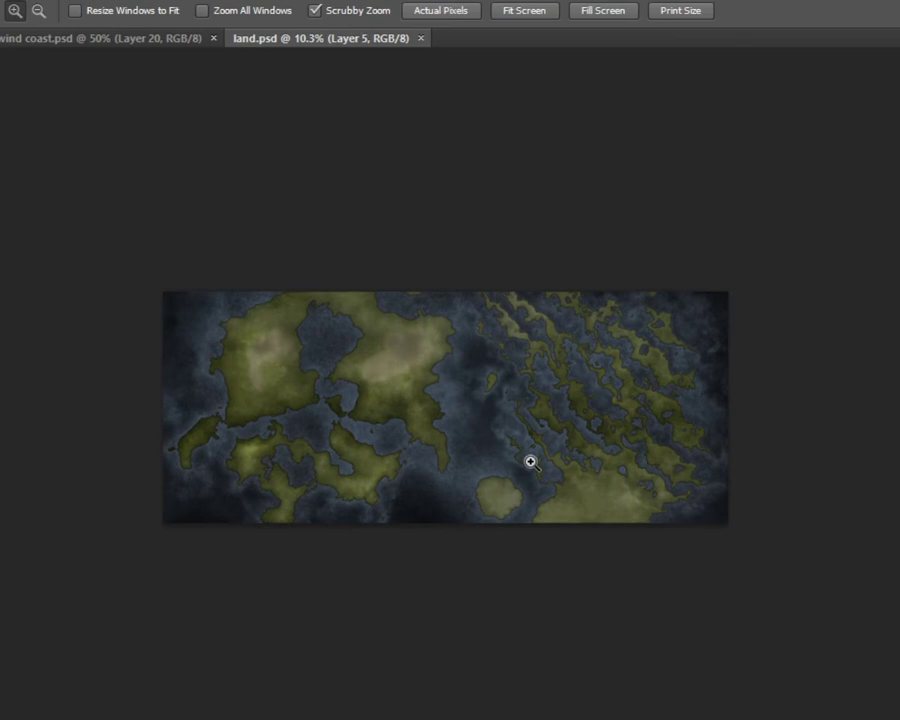
{"action": "left_click_drag", "start_coordinate": [530, 462], "coordinate": [573, 430]}
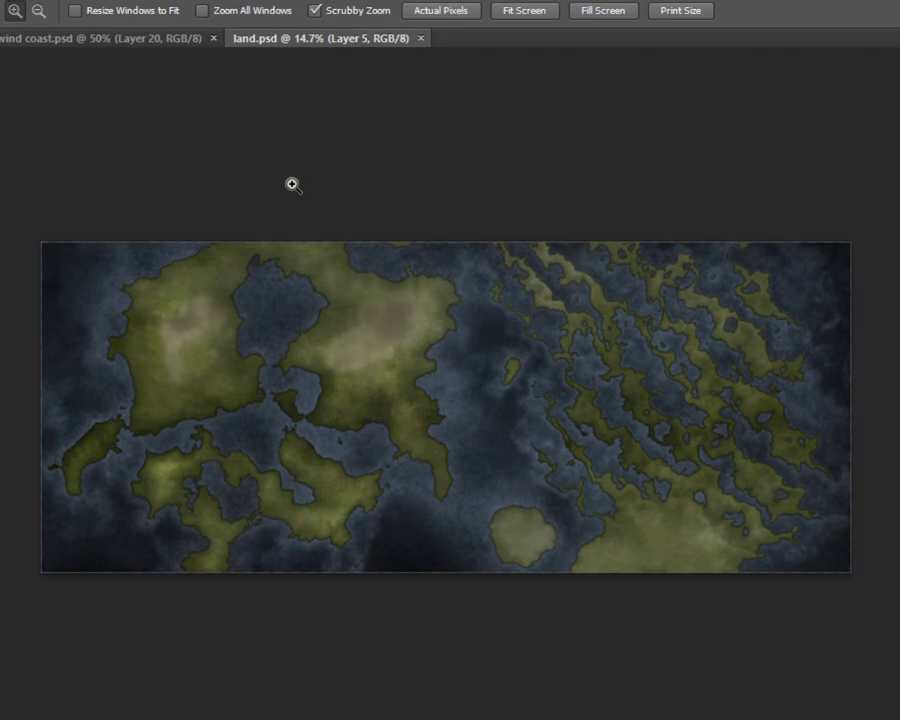
{"action": "left_click_drag", "start_coordinate": [291, 183], "coordinate": [330, 232]}
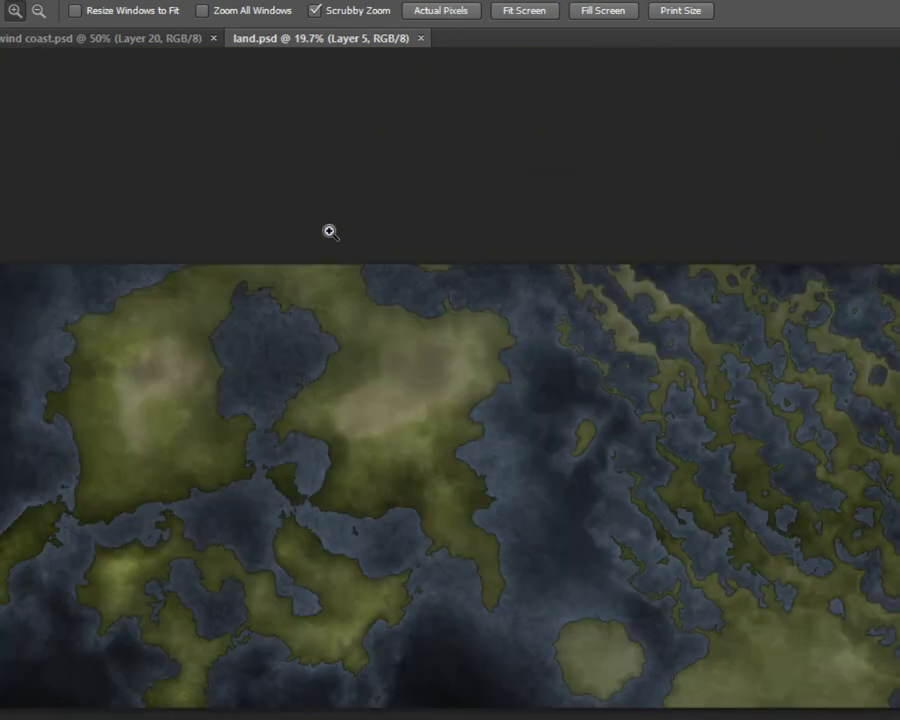
{"action": "left_click_drag", "start_coordinate": [407, 201], "coordinate": [635, 408]}
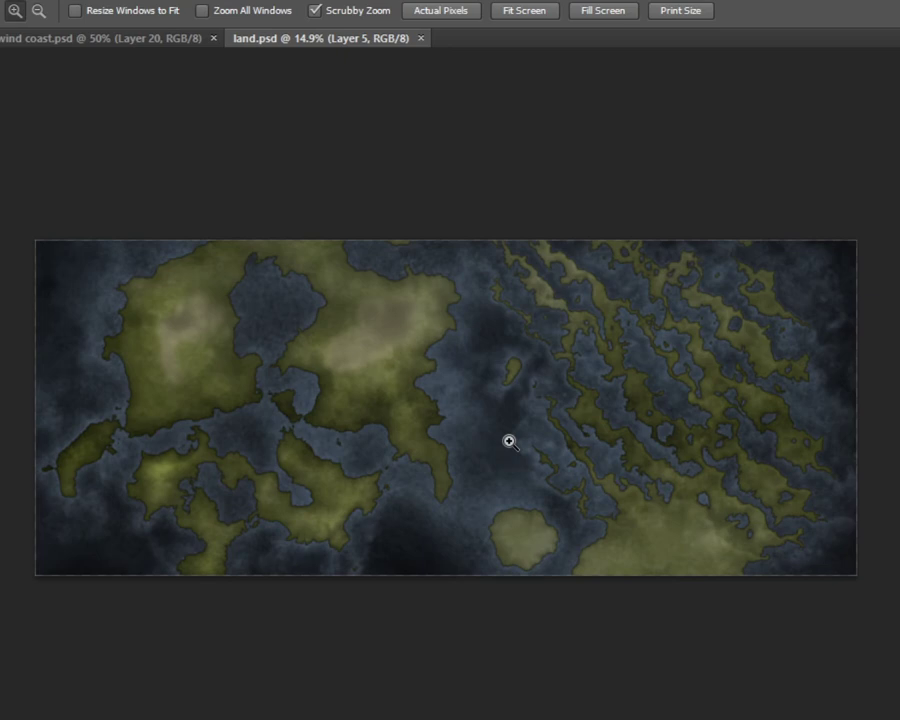
{"action": "left_click_drag", "start_coordinate": [509, 441], "coordinate": [591, 364]}
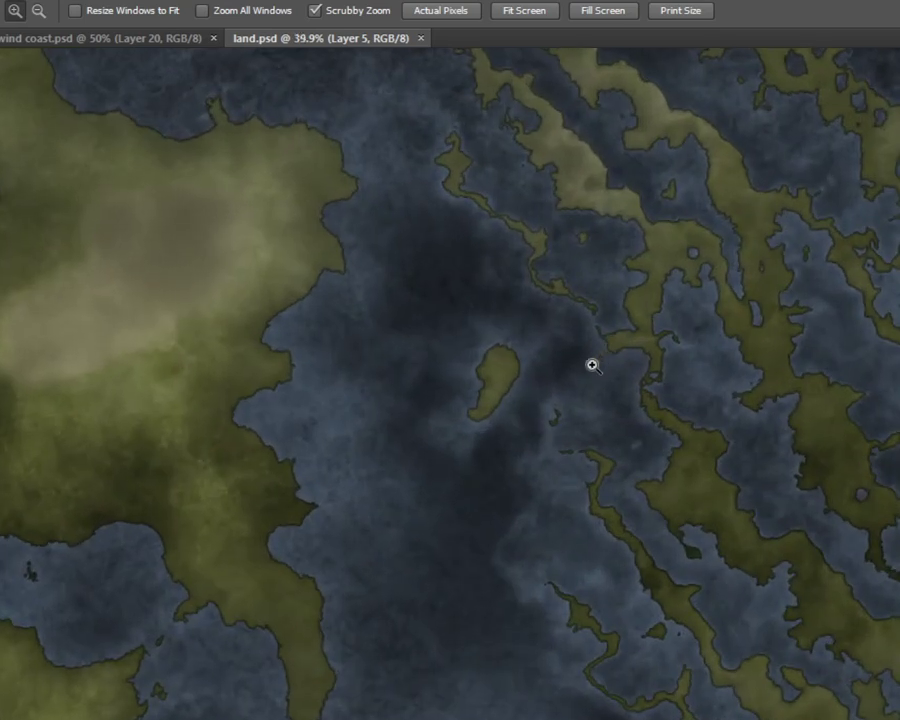
{"action": "left_click_drag", "start_coordinate": [368, 436], "coordinate": [417, 433]}
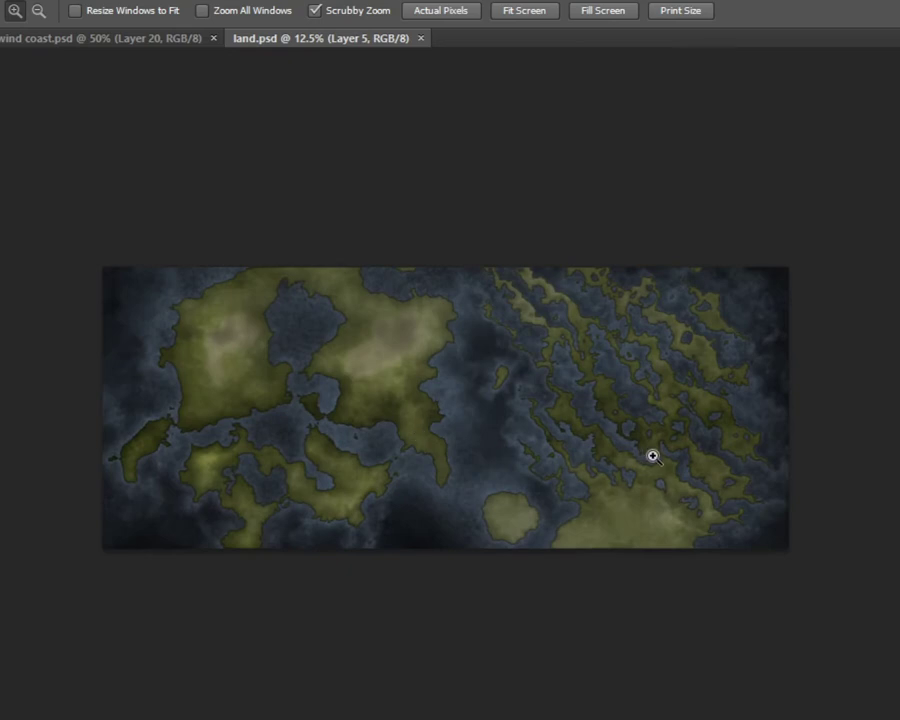
{"action": "left_click_drag", "start_coordinate": [652, 456], "coordinate": [679, 462]}
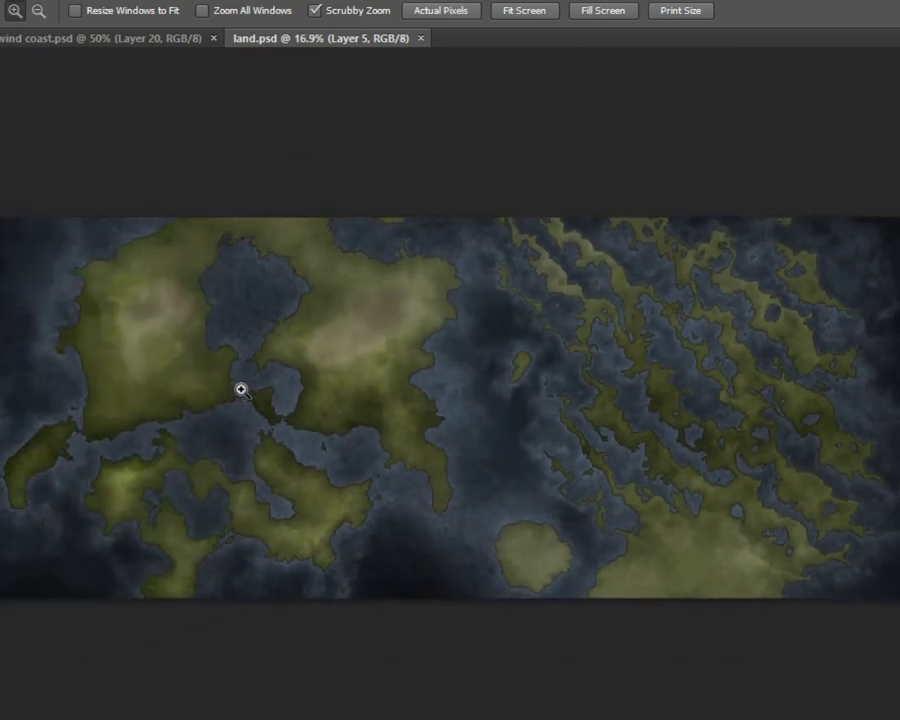
{"action": "left_click_drag", "start_coordinate": [241, 388], "coordinate": [370, 395]}
{"action": "scroll", "coordinate": [380, 453], "scroll_direction": "down", "scroll_amount": 1}
{"action": "scroll", "coordinate": [470, 472], "scroll_direction": "down", "scroll_amount": 1}
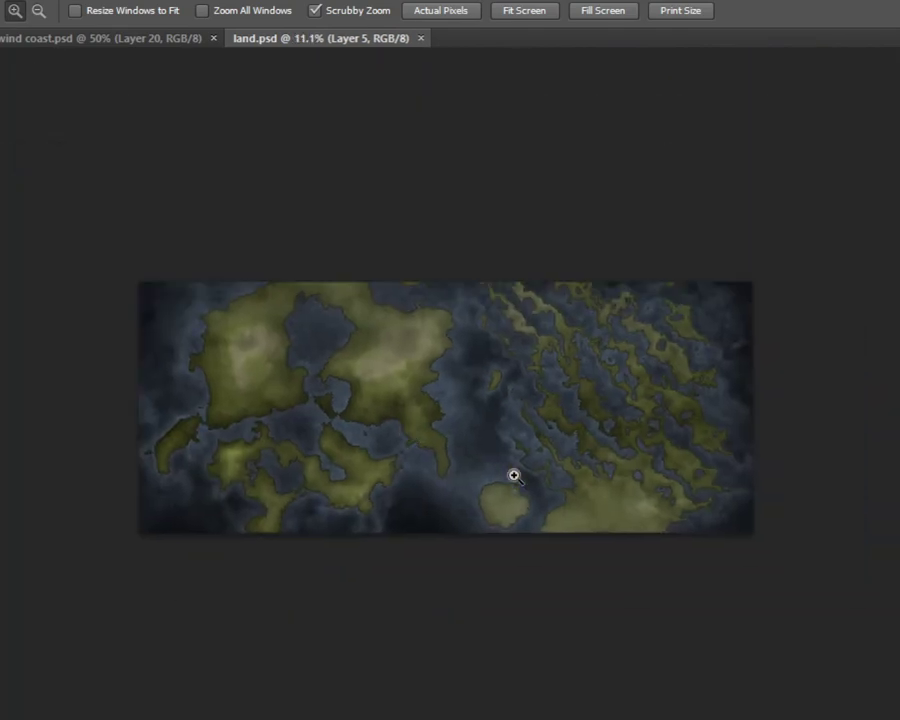
{"action": "scroll", "coordinate": [752, 447], "scroll_direction": "up", "scroll_amount": 2}
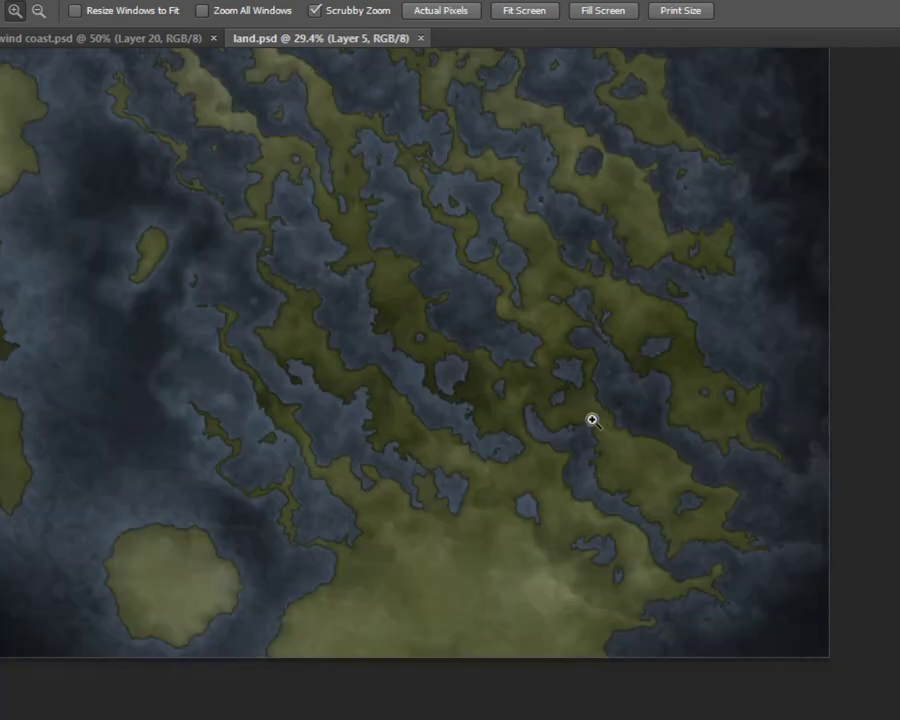
{"action": "scroll", "coordinate": [593, 428], "scroll_direction": "up", "scroll_amount": 1}
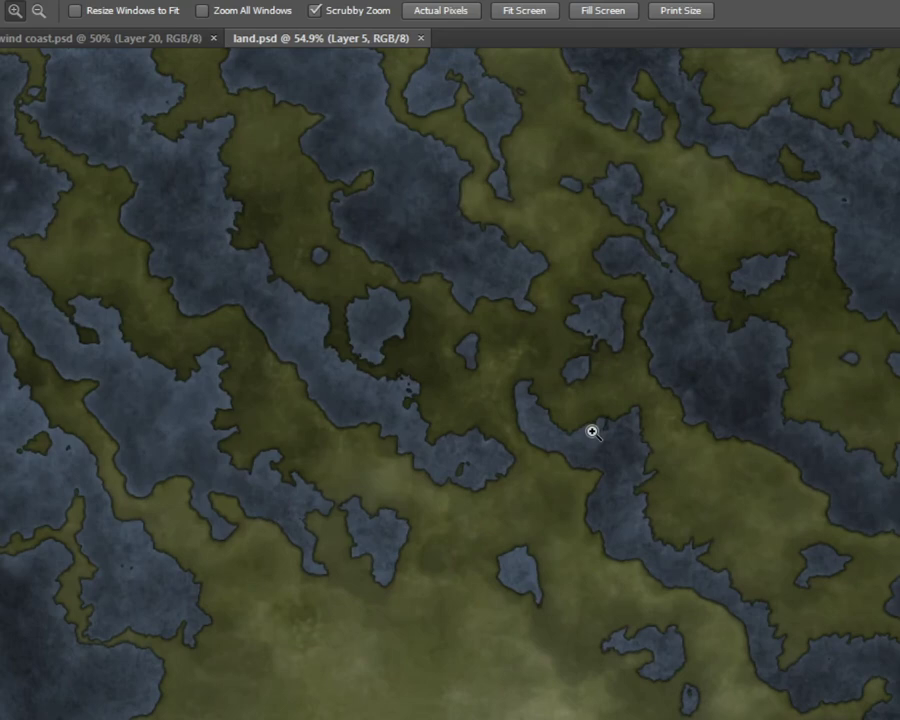
{"action": "scroll", "coordinate": [602, 438], "scroll_direction": "down", "scroll_amount": 1}
{"action": "scroll", "coordinate": [747, 583], "scroll_direction": "up", "scroll_amount": 1}
{"action": "scroll", "coordinate": [695, 661], "scroll_direction": "up", "scroll_amount": 1}
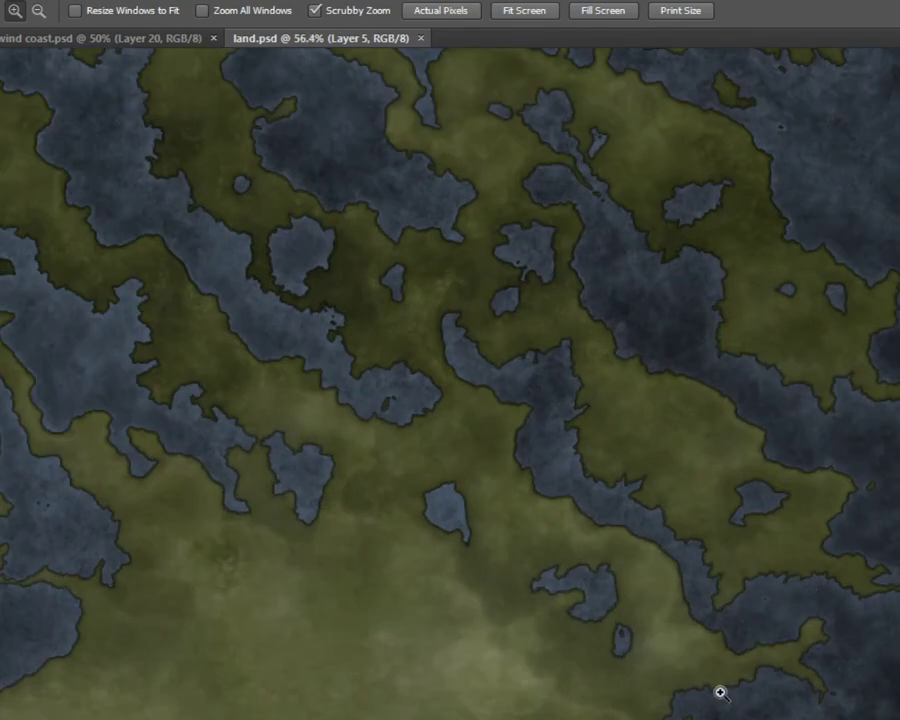
{"action": "scroll", "coordinate": [545, 430], "scroll_direction": "down", "scroll_amount": 1}
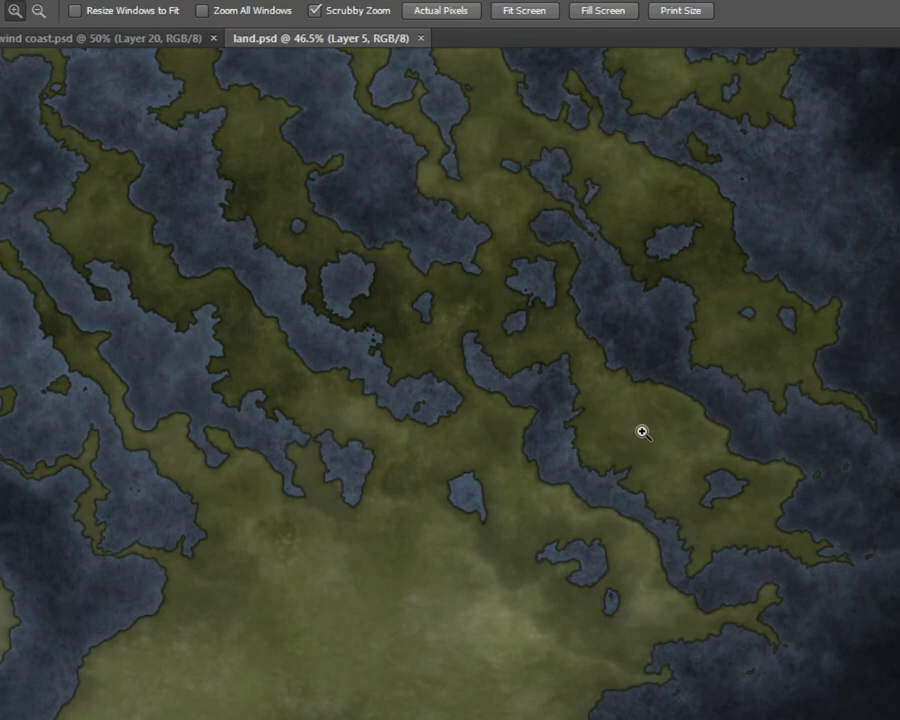
{"action": "scroll", "coordinate": [643, 431], "scroll_direction": "down", "scroll_amount": 7}
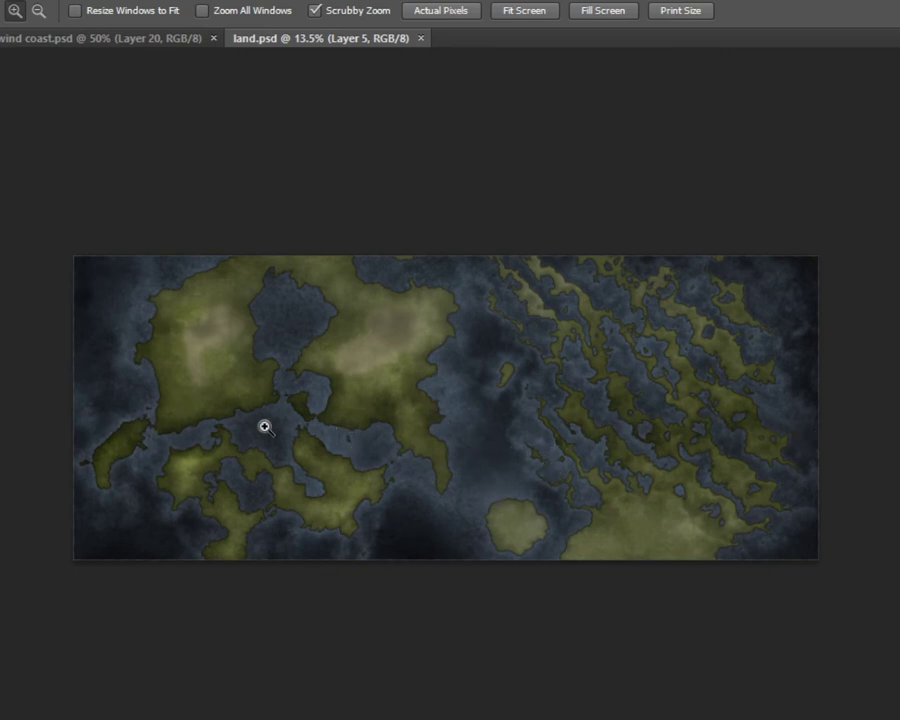
{"action": "left_click_drag", "start_coordinate": [263, 424], "coordinate": [333, 420]}
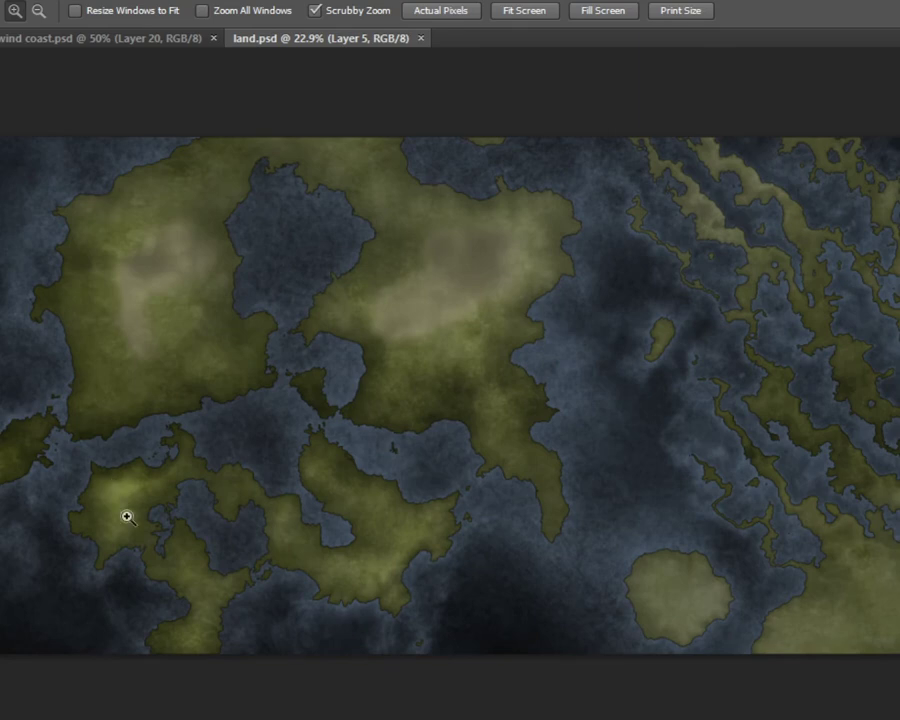
{"action": "left_click_drag", "start_coordinate": [291, 563], "coordinate": [268, 563]}
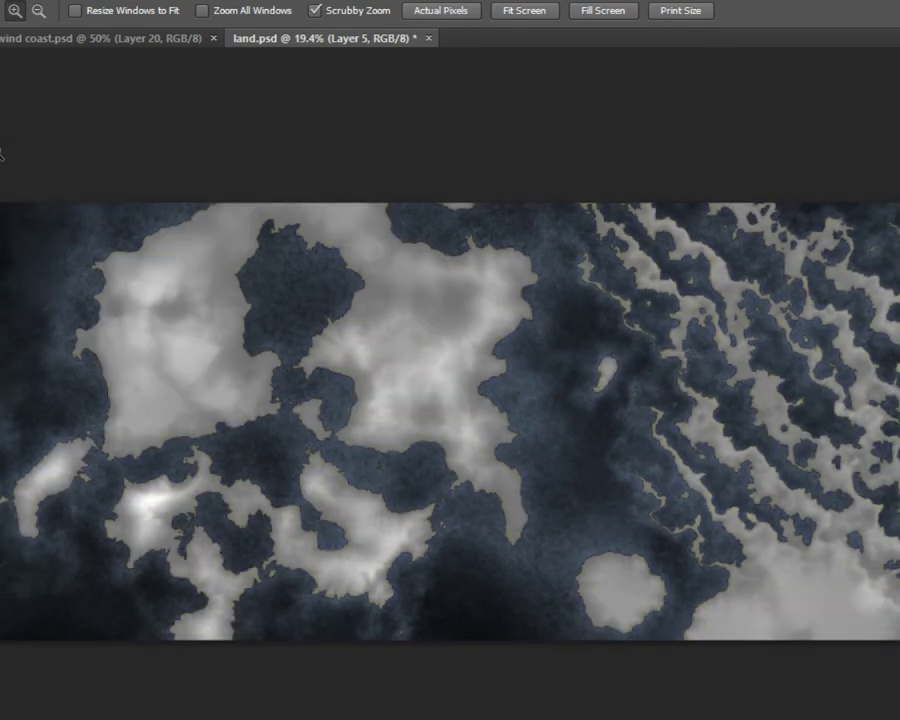
{"action": "left_click_drag", "start_coordinate": [300, 548], "coordinate": [170, 540]}
{"action": "left_click_drag", "start_coordinate": [806, 472], "coordinate": [866, 476]}
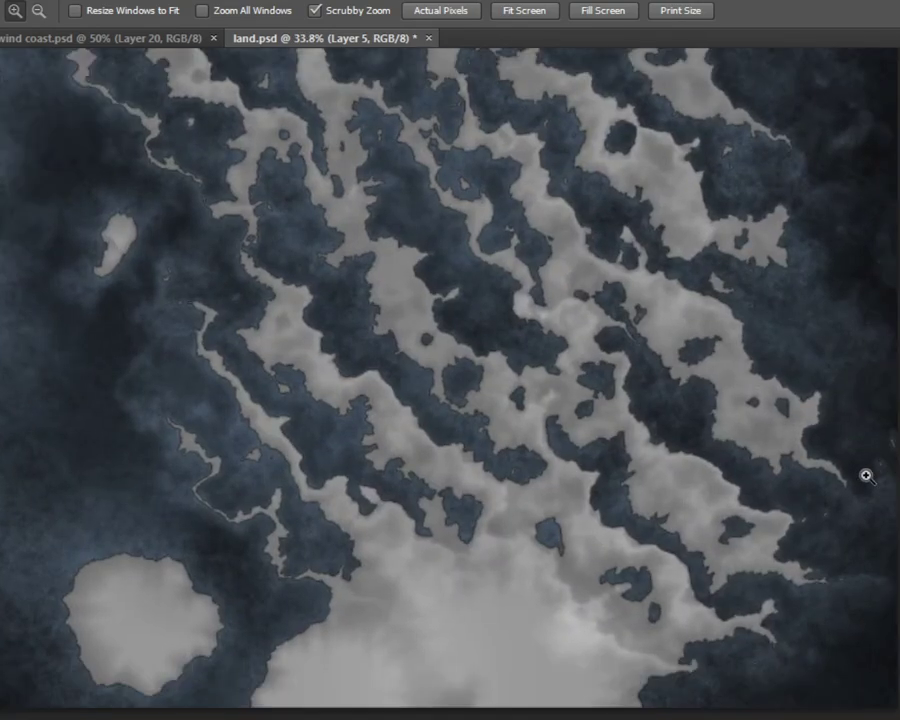
{"action": "left_click_drag", "start_coordinate": [818, 545], "coordinate": [301, 360]}
{"action": "left_click_drag", "start_coordinate": [402, 246], "coordinate": [287, 315]}
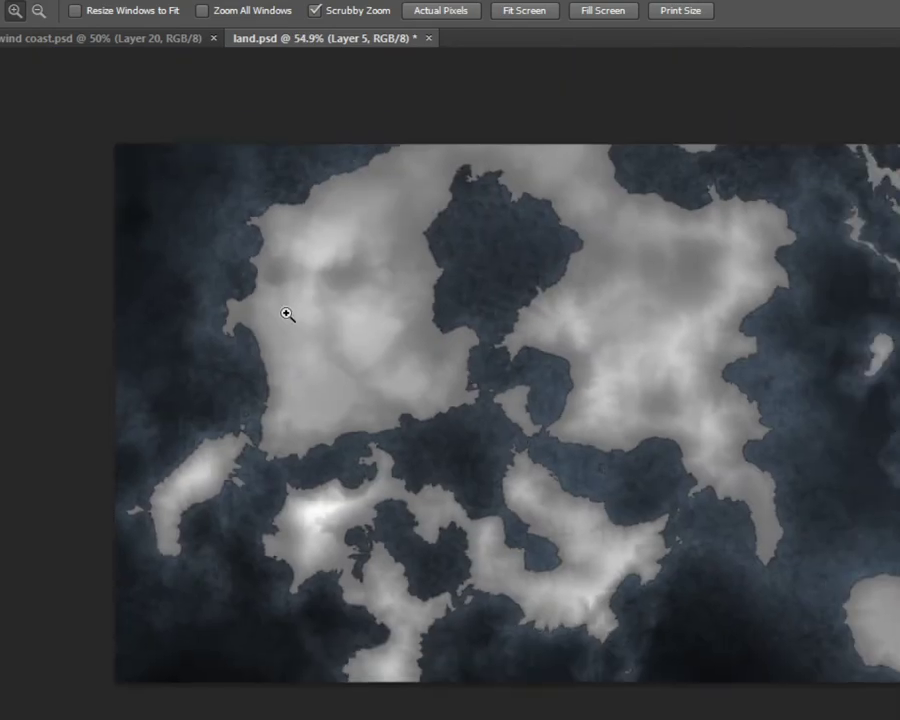
{"action": "left_click_drag", "start_coordinate": [595, 545], "coordinate": [460, 547]}
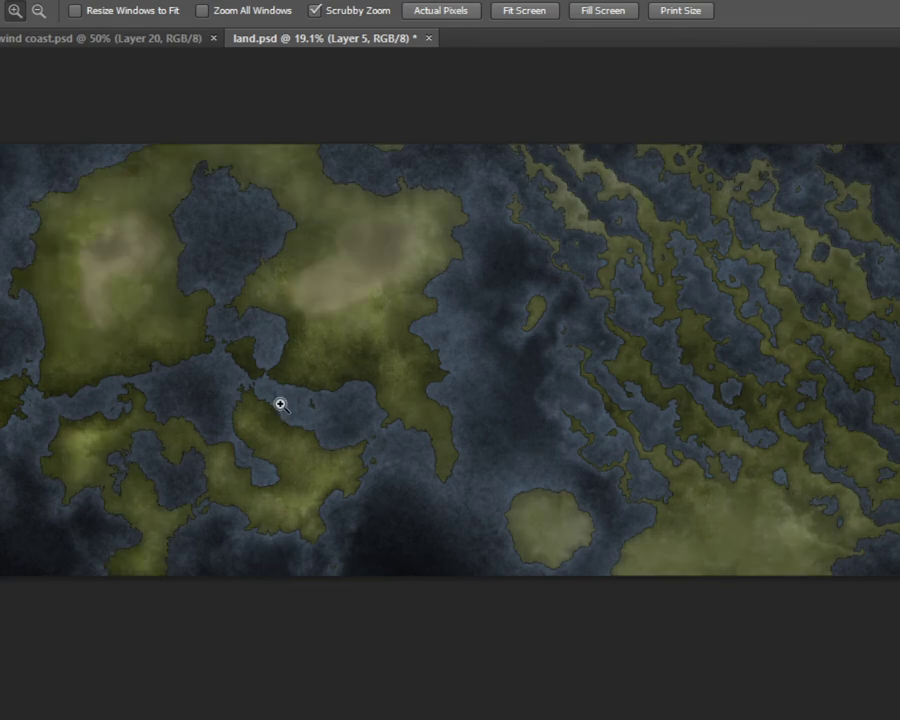
{"action": "left_click_drag", "start_coordinate": [320, 384], "coordinate": [484, 307]}
{"action": "left_click_drag", "start_coordinate": [504, 485], "coordinate": [366, 483]}
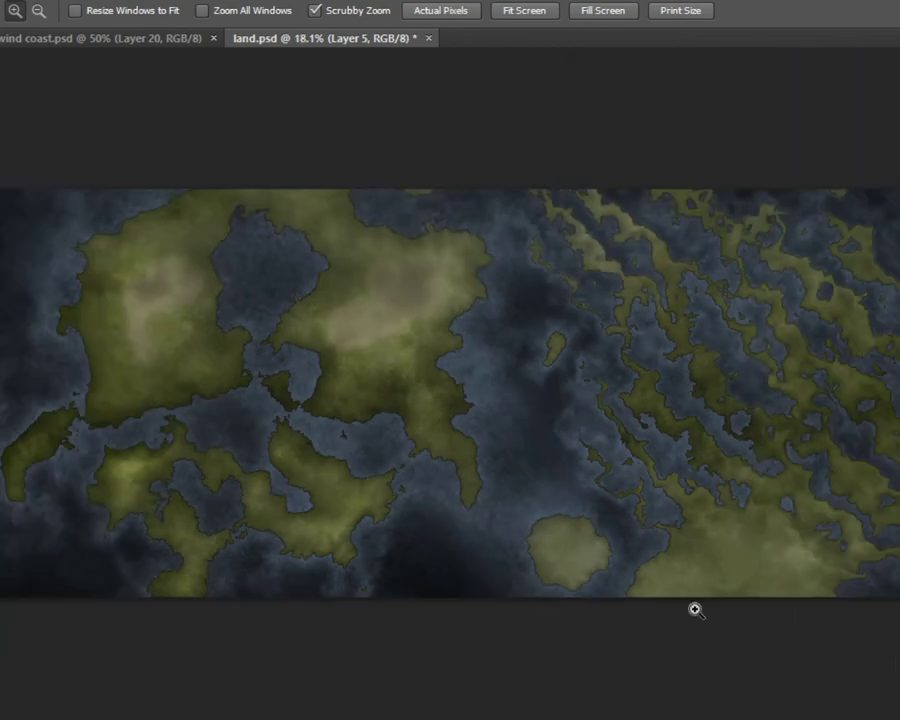
{"action": "left_click_drag", "start_coordinate": [526, 340], "coordinate": [400, 370]}
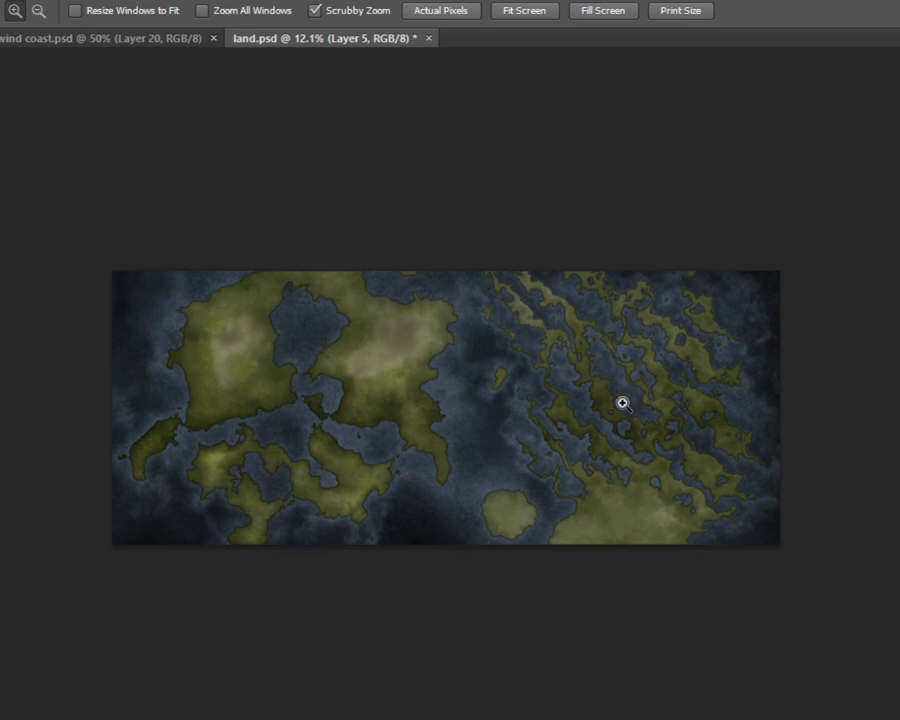
{"action": "scroll", "coordinate": [450, 440], "scroll_direction": "up", "scroll_amount": 5}
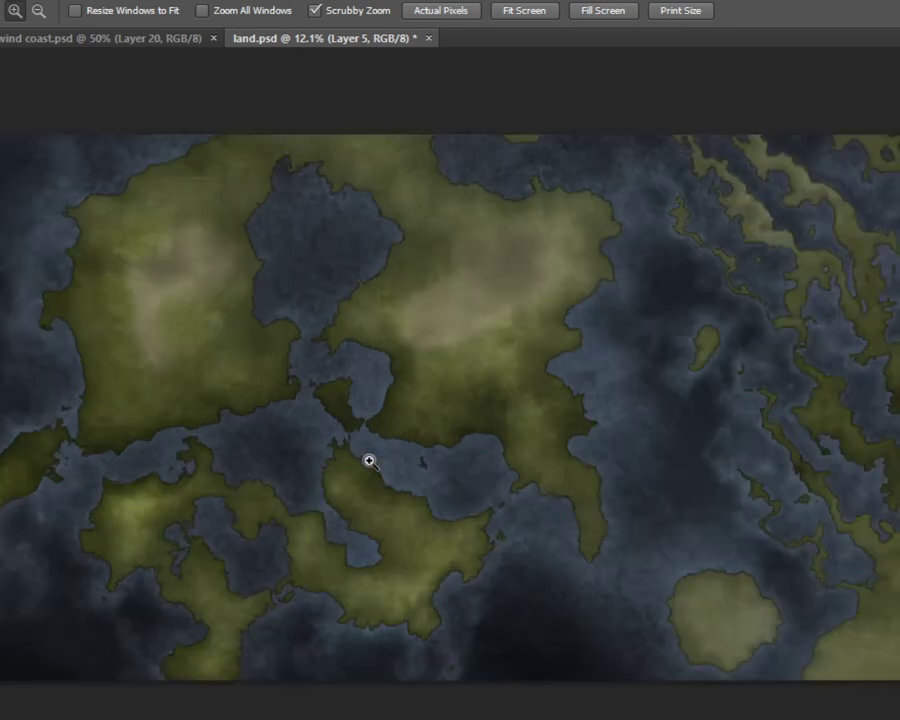
{"action": "scroll", "coordinate": [690, 466], "scroll_direction": "up", "scroll_amount": 3}
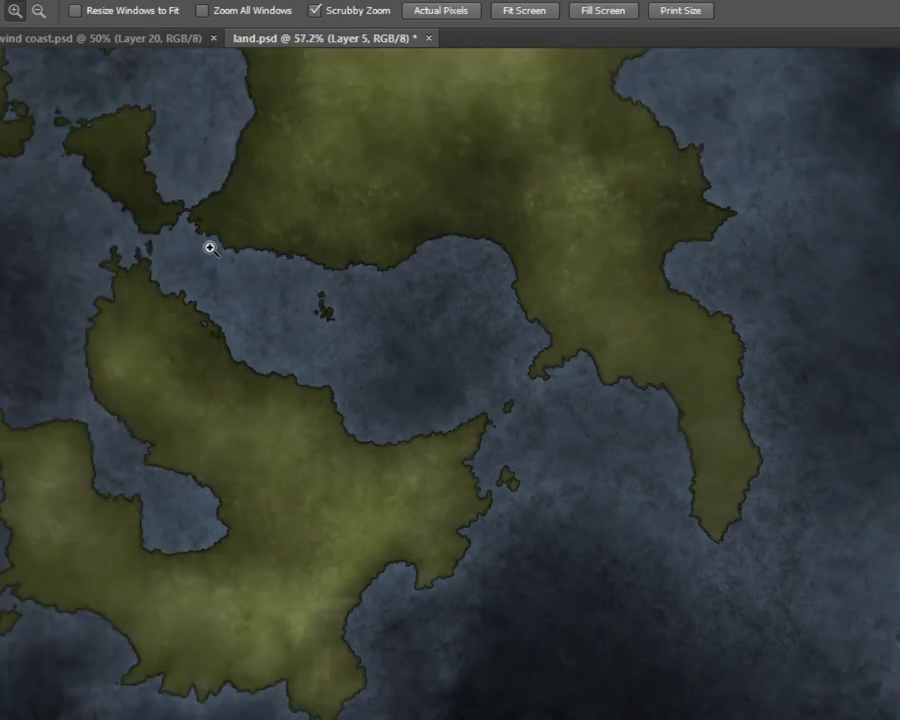
{"action": "scroll", "coordinate": [486, 434], "scroll_direction": "down", "scroll_amount": 5}
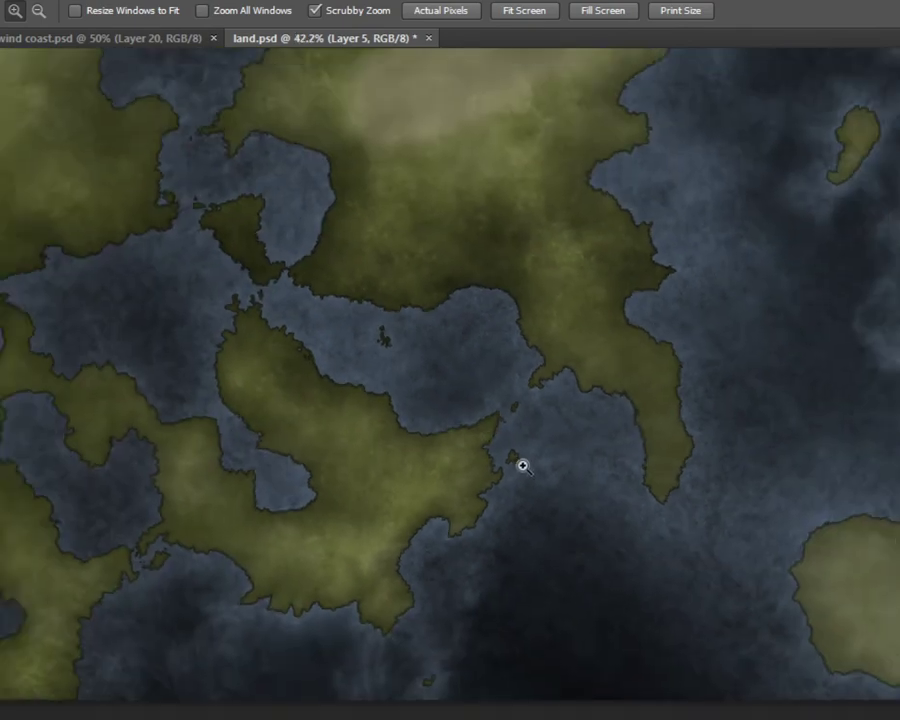